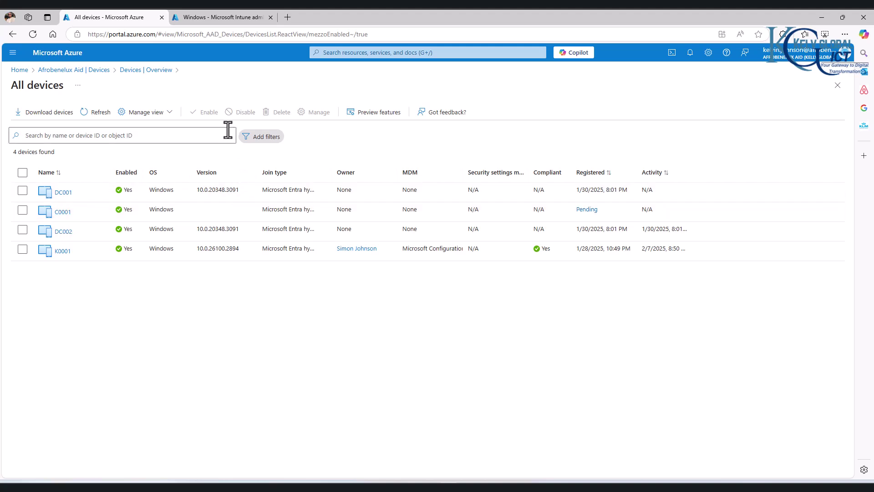
- Refresh the Entra All devices list to recheck C0001's MDM status
{"action": "left_click", "coordinate": [104, 113]}
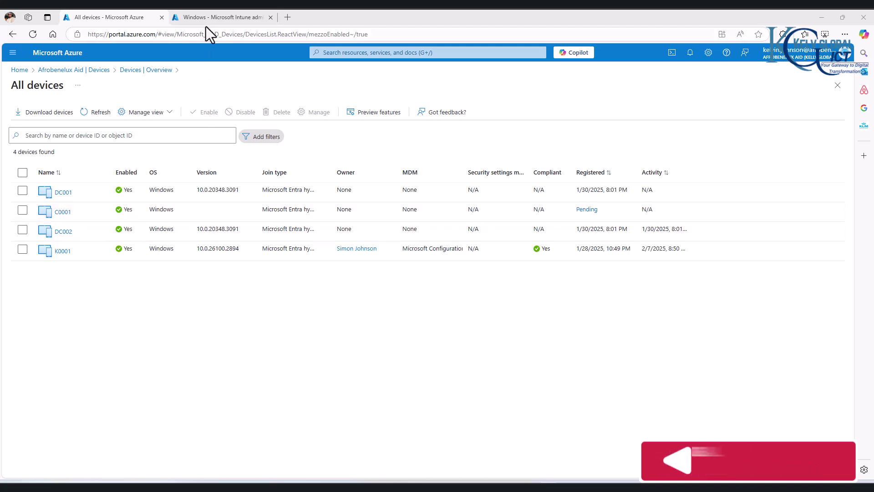
- Reload Intune's Windows devices list twice, then go back to the Entra All devices list
{"action": "left_click", "coordinate": [219, 16]}
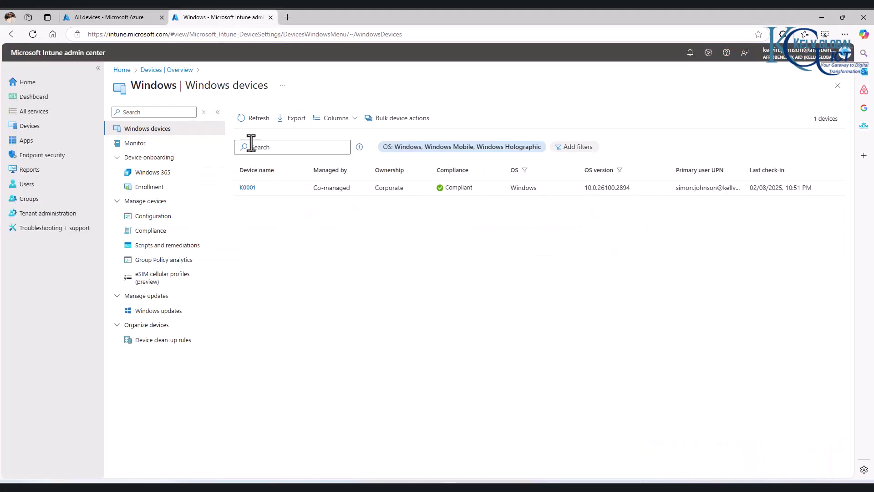
{"action": "left_click", "coordinate": [255, 120]}
{"action": "left_click", "coordinate": [255, 119]}
{"action": "left_click", "coordinate": [108, 18]}
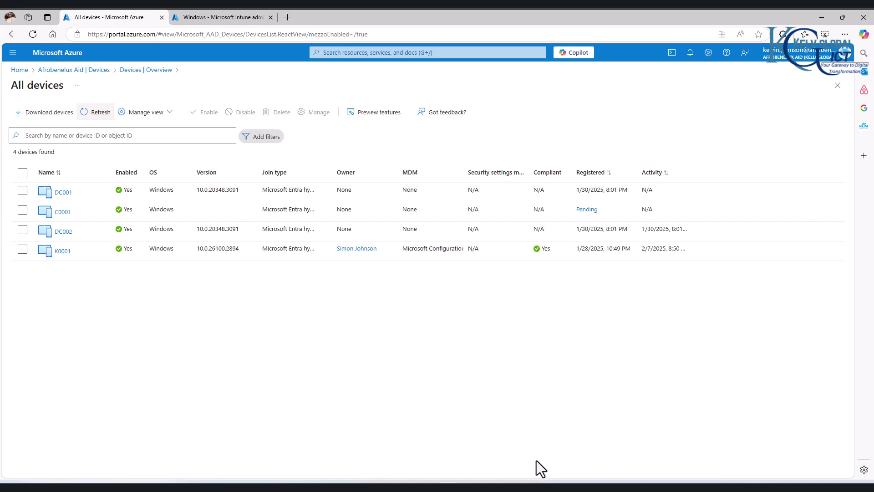
- Switch to the C0001 VM and bring up Event Viewer on the DeviceManagement Admin log
{"action": "mouse_move", "coordinate": [536, 461]}
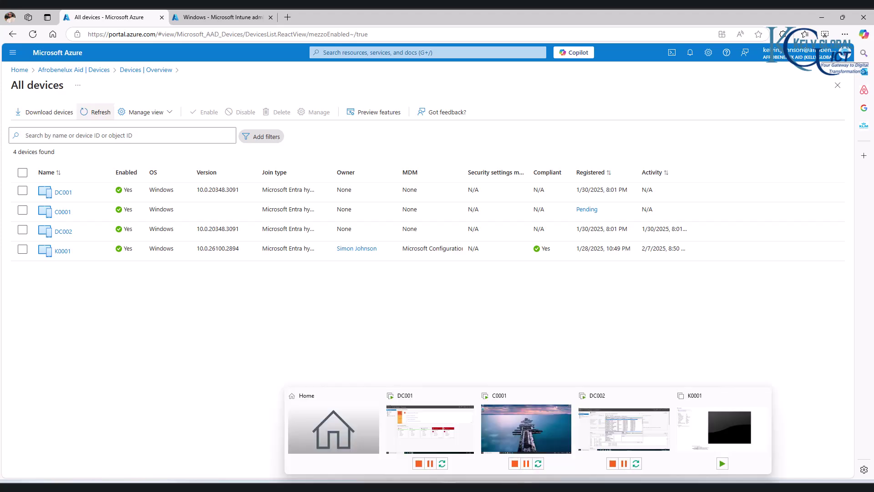
{"action": "left_click", "coordinate": [514, 429]}
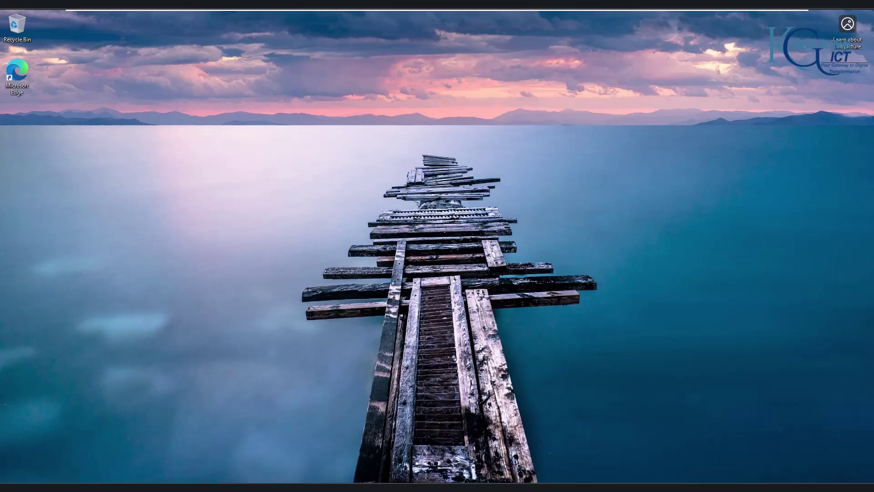
{"action": "mouse_move", "coordinate": [277, 486]}
{"action": "left_click", "coordinate": [247, 416]}
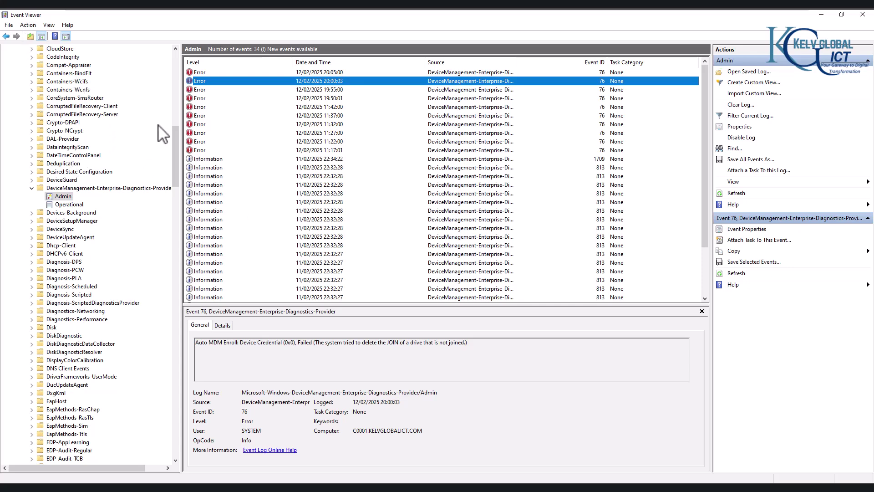
{"action": "left_click_drag", "start_coordinate": [173, 154], "coordinate": [172, 82]}
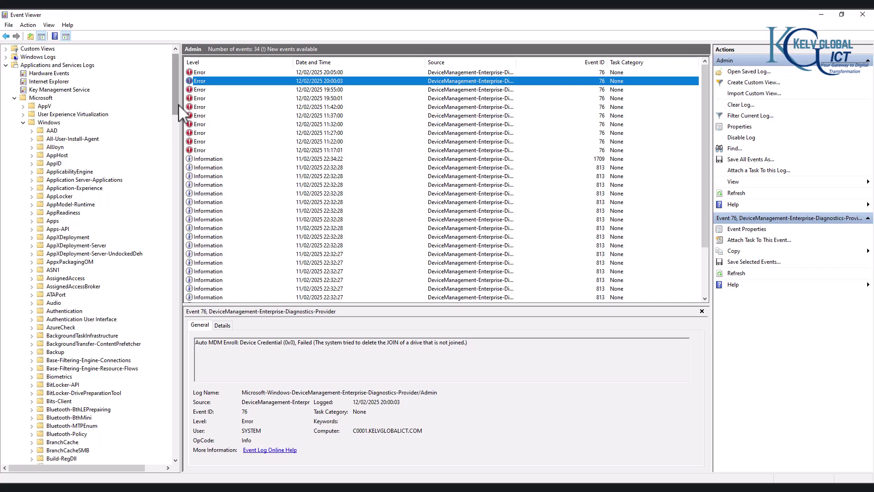
{"action": "left_click_drag", "start_coordinate": [178, 112], "coordinate": [179, 175]}
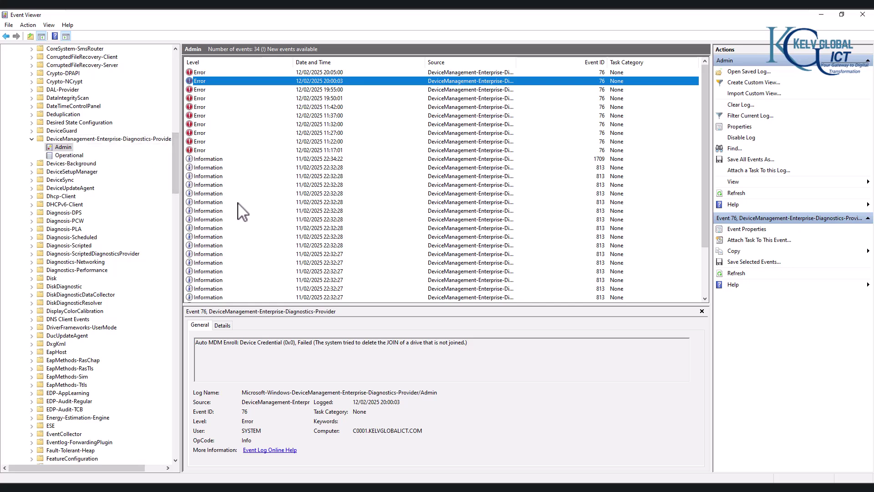
- Step through the Information entries, including Event 813, ending on Event 1709's details
{"action": "key", "text": "Down"}
{"action": "key", "text": "Down"}
{"action": "key", "text": "Down"}
{"action": "key", "text": "Down"}
{"action": "key", "text": "Down"}
{"action": "key", "text": "Down"}
{"action": "key", "text": "Down"}
{"action": "key", "text": "Down"}
{"action": "key", "text": "Down"}
{"action": "key", "text": "Down"}
{"action": "key", "text": "Down"}
{"action": "key", "text": "Down"}
{"action": "key", "text": "Down"}
{"action": "key", "text": "Down"}
{"action": "key", "text": "Up"}
{"action": "key", "text": "Up"}
{"action": "key", "text": "Up"}
{"action": "key", "text": "Up"}
{"action": "key", "text": "Up"}
{"action": "key", "text": "Up"}
{"action": "key", "text": "Up"}
{"action": "key", "text": "Down"}
{"action": "key", "text": "Down"}
{"action": "key", "text": "Down"}
{"action": "key", "text": "Down"}
{"action": "key", "text": "Down"}
{"action": "key", "text": "Down"}
{"action": "key", "text": "Down"}
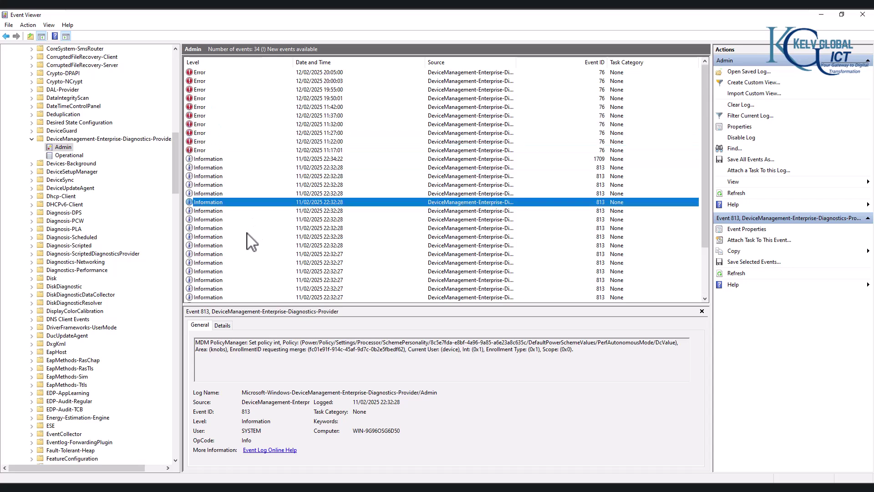
{"action": "left_click", "coordinate": [214, 159]}
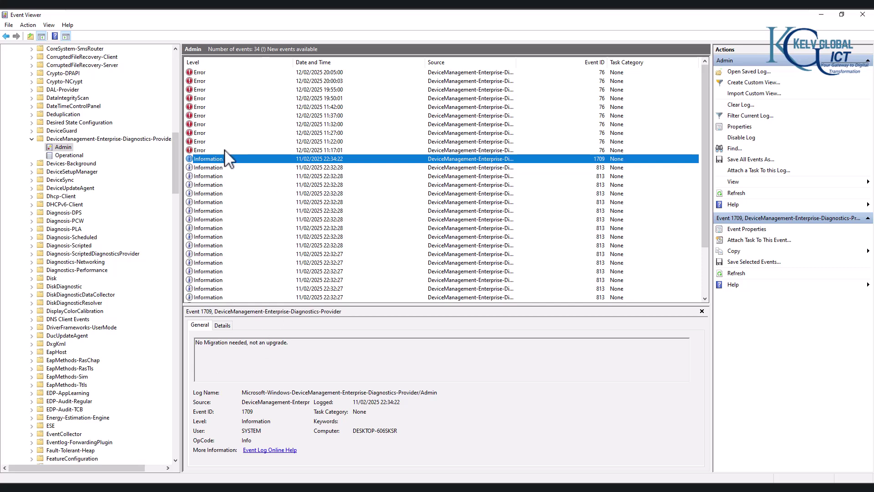
- Review each Event 76 Auto MDM Enroll error, oldest to the newest at 20:05:00
{"action": "left_click", "coordinate": [330, 149]}
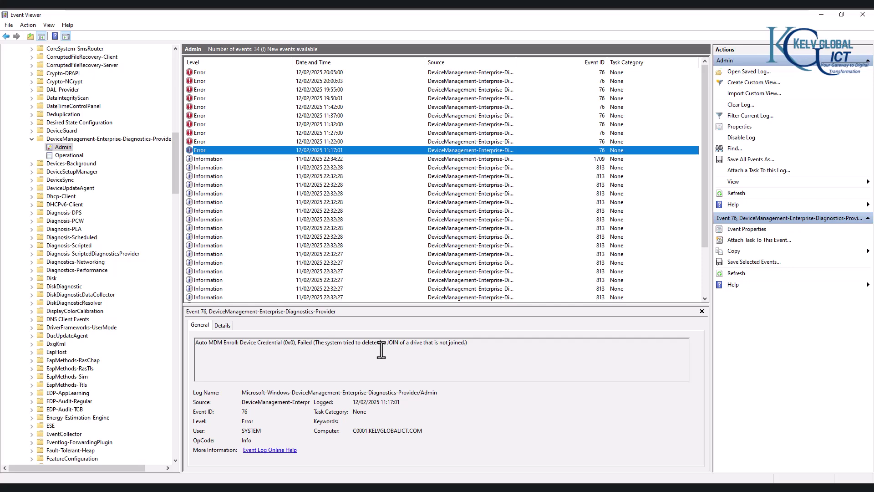
{"action": "left_click", "coordinate": [335, 141]}
{"action": "left_click", "coordinate": [335, 133]}
{"action": "left_click", "coordinate": [335, 126]}
{"action": "left_click", "coordinate": [335, 115]}
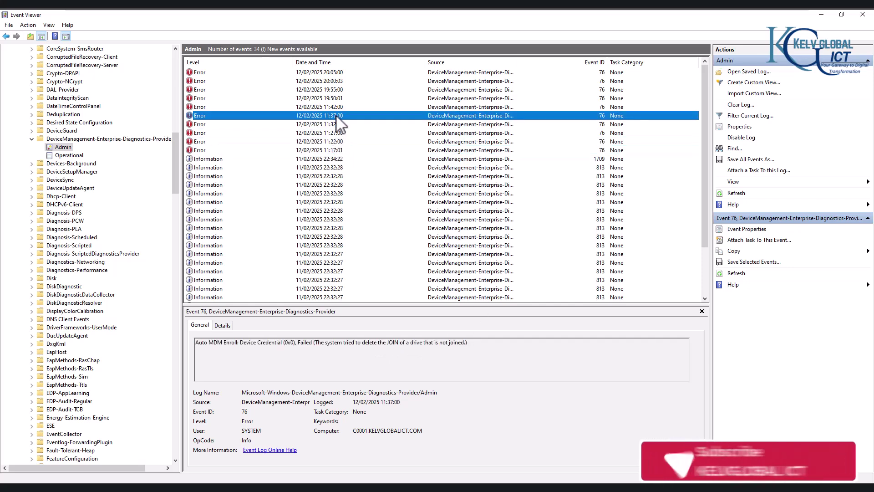
{"action": "left_click", "coordinate": [335, 97]}
{"action": "left_click", "coordinate": [334, 89]}
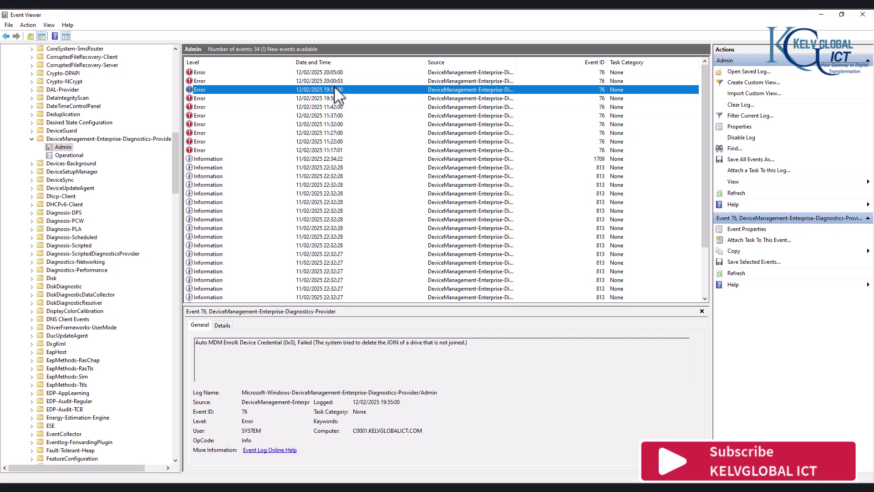
{"action": "left_click", "coordinate": [335, 82]}
{"action": "left_click", "coordinate": [335, 72]}
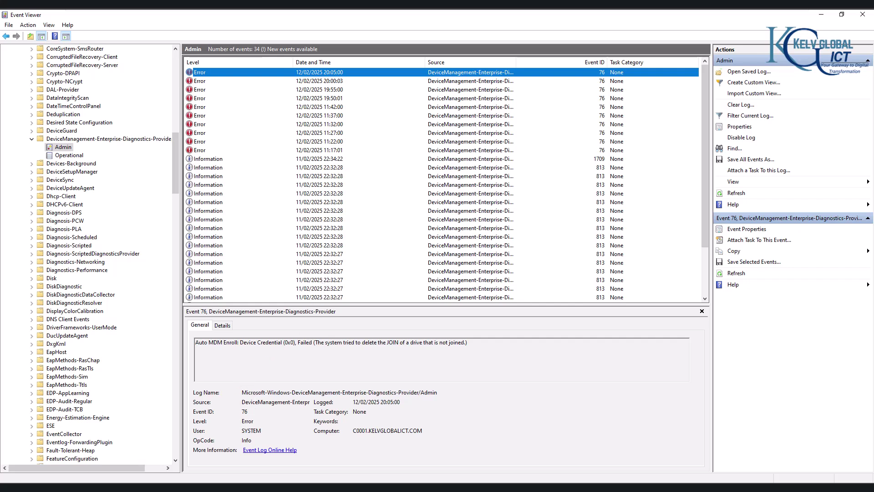
- Open Command Prompt and run hostname and whoami to confirm C0001 and the signed-in account
{"action": "key", "text": "super"}
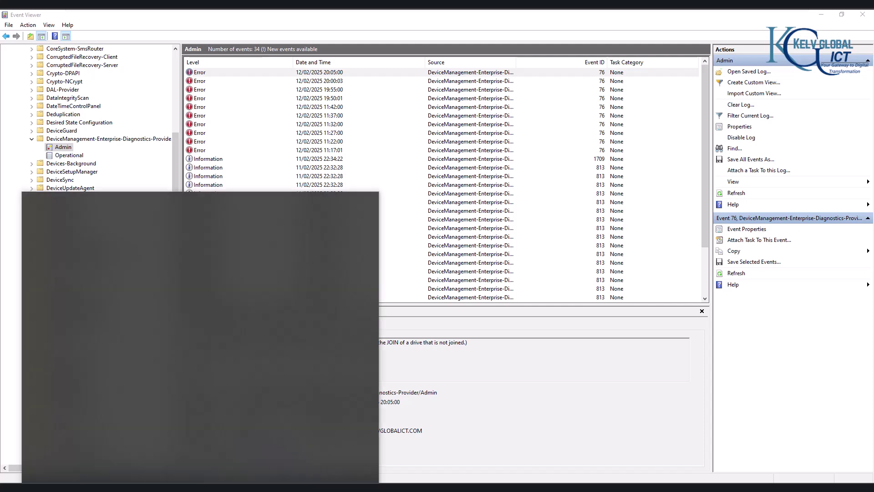
{"action": "key", "text": "Return"}
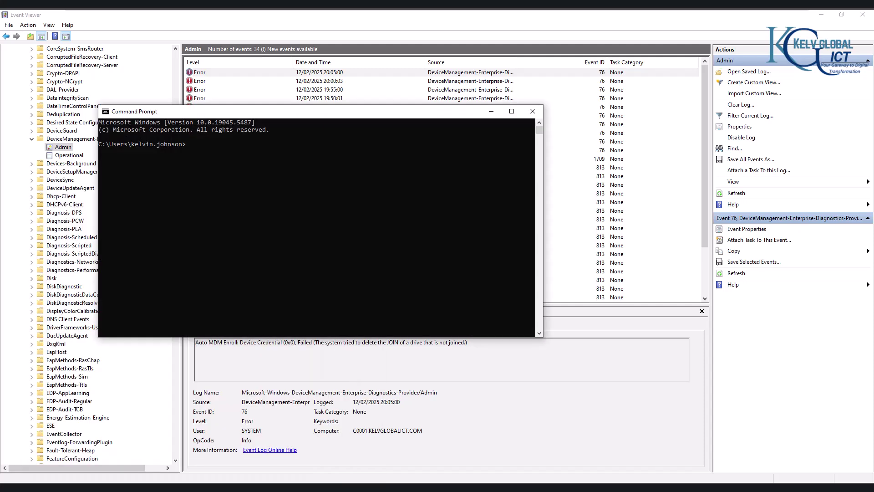
{"action": "type", "text": "hostname"}
{"action": "key", "text": "Return"}
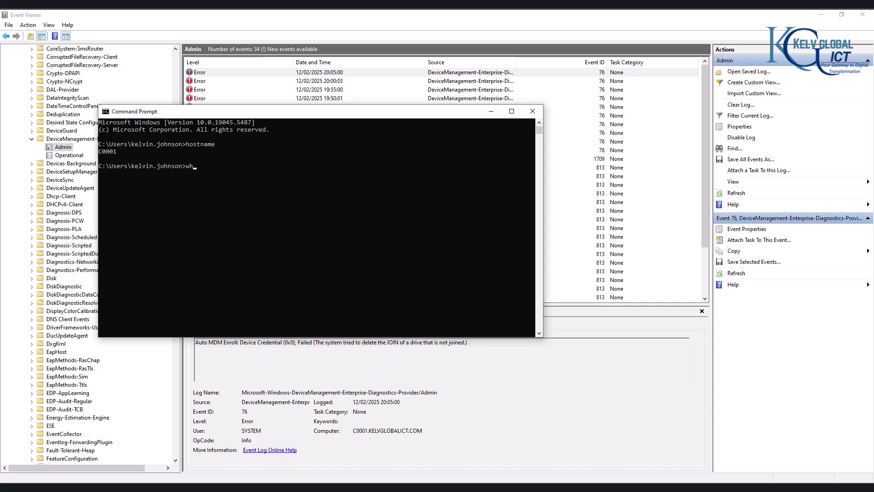
{"action": "type", "text": "whoami"}
{"action": "key", "text": "Return"}
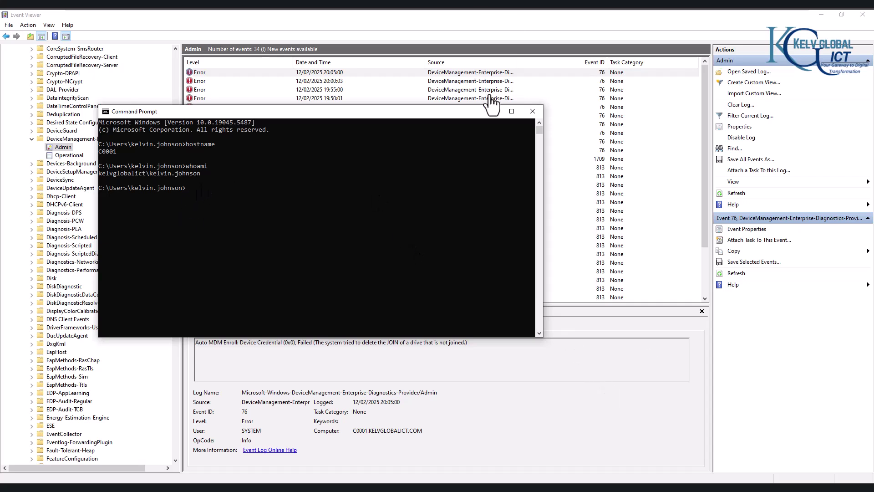
- On DC001, launch Active Directory Users and Computers maximized and open the KELVGLOBALICT USERS OU
{"action": "mouse_move", "coordinate": [356, 14]}
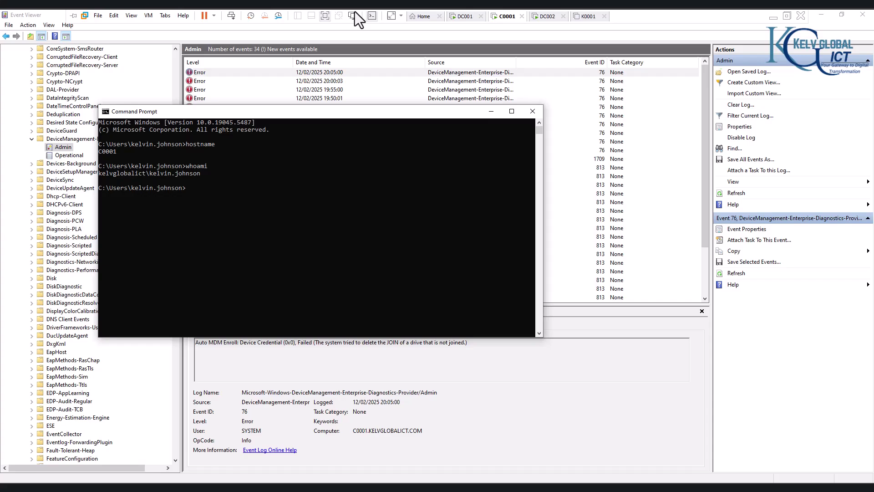
{"action": "left_click", "coordinate": [460, 16]}
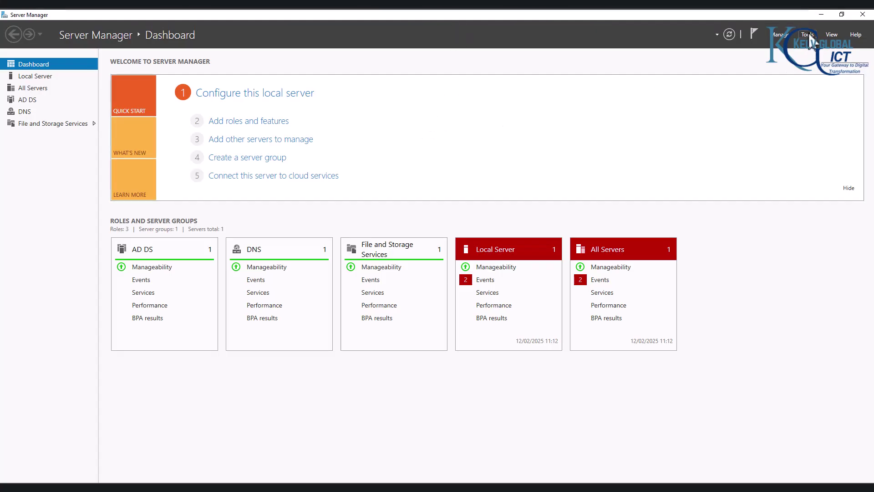
{"action": "left_click", "coordinate": [807, 34]}
{"action": "left_click", "coordinate": [756, 87]}
{"action": "left_click", "coordinate": [627, 42]}
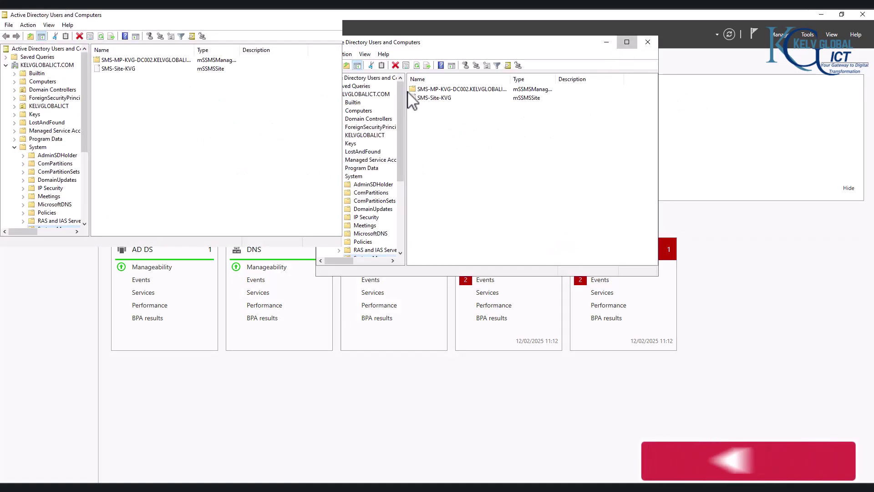
{"action": "left_click", "coordinate": [41, 106]}
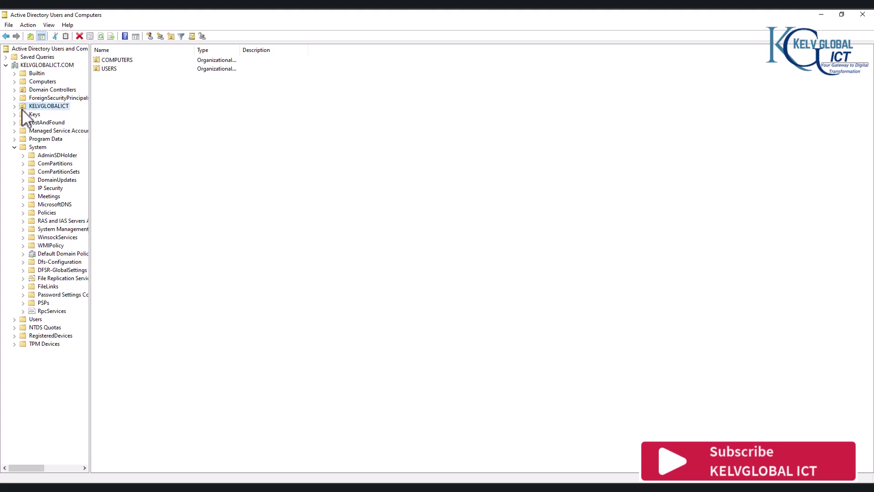
{"action": "double_click", "coordinate": [107, 69]}
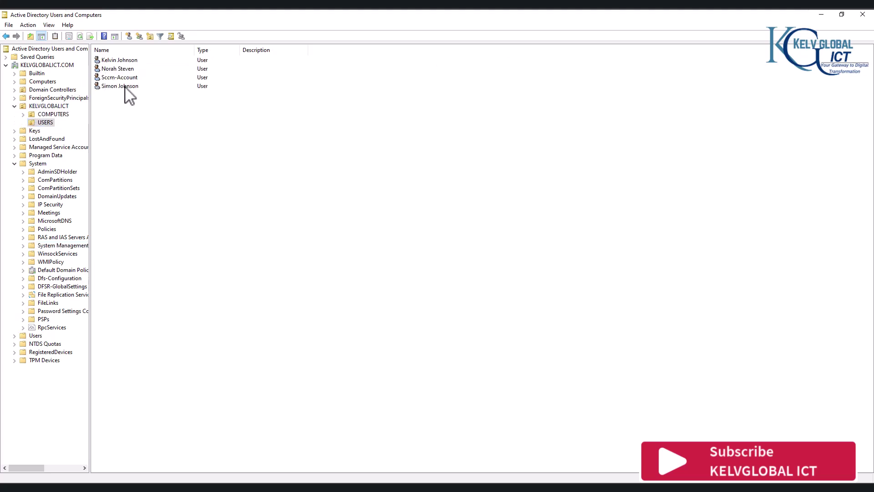
- Check the Account tab logon settings of the first and last users, closing each Properties dialog
{"action": "left_click", "coordinate": [134, 60]}
{"action": "double_click", "coordinate": [137, 63]}
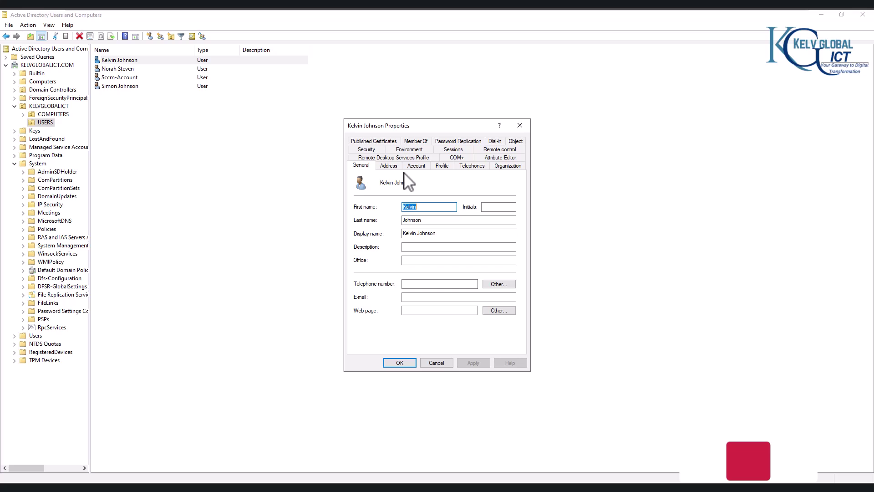
{"action": "left_click", "coordinate": [420, 167]}
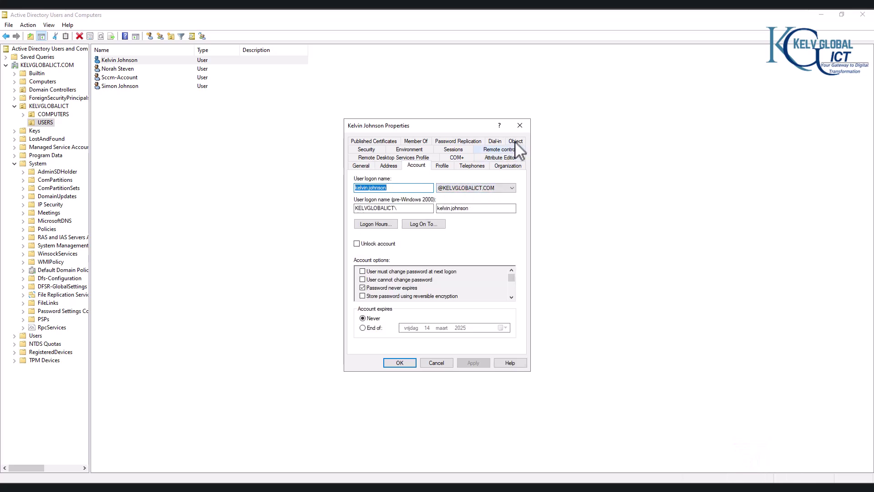
{"action": "left_click", "coordinate": [520, 125]}
{"action": "double_click", "coordinate": [132, 87]}
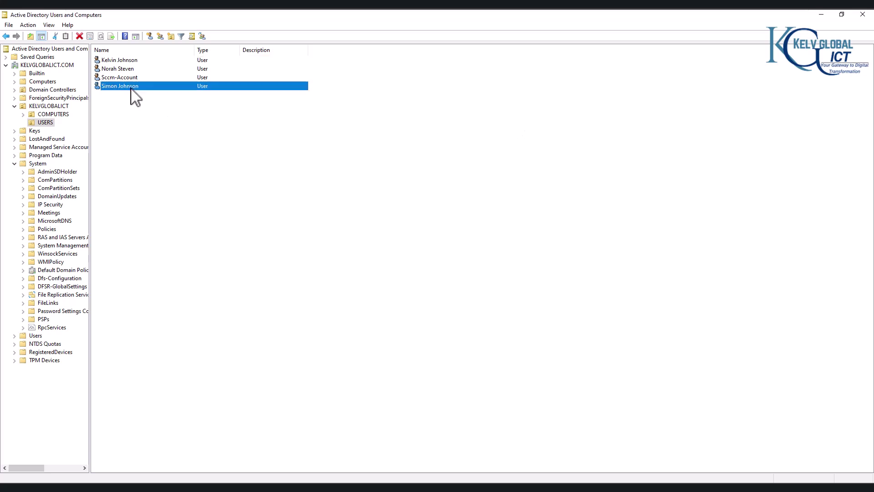
{"action": "left_click", "coordinate": [414, 167]}
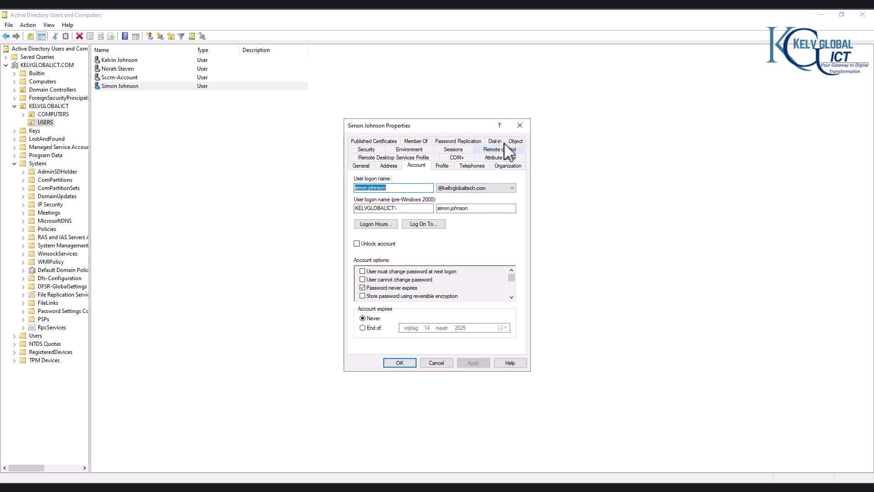
{"action": "left_click", "coordinate": [520, 125]}
- Switch to C0001 and sign the current user out through the Win+X menu
{"action": "mouse_move", "coordinate": [474, 10]}
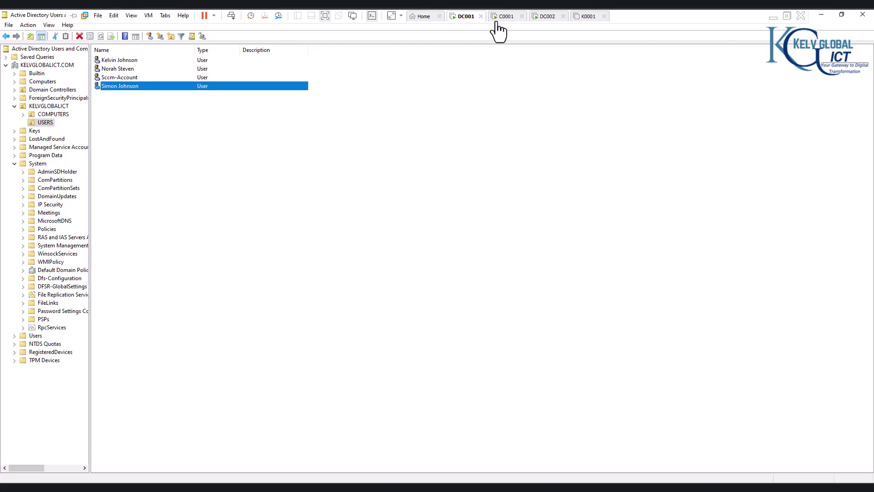
{"action": "left_click", "coordinate": [503, 17]}
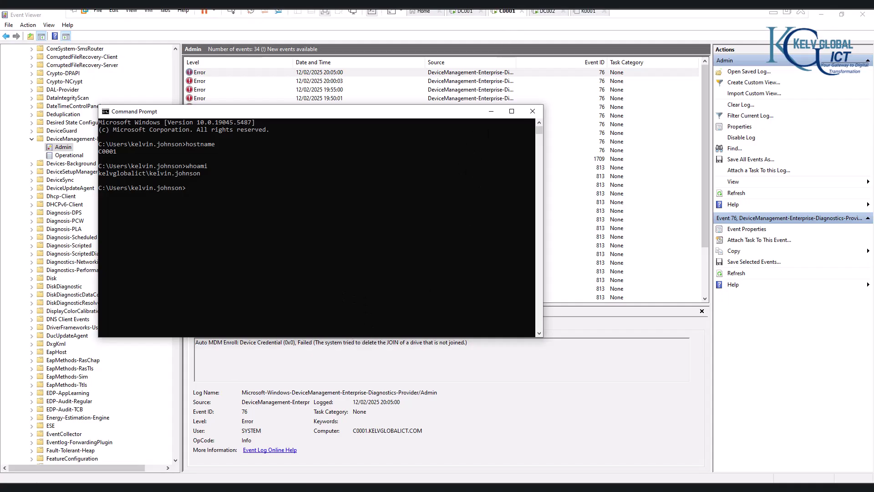
{"action": "key", "text": "super+x"}
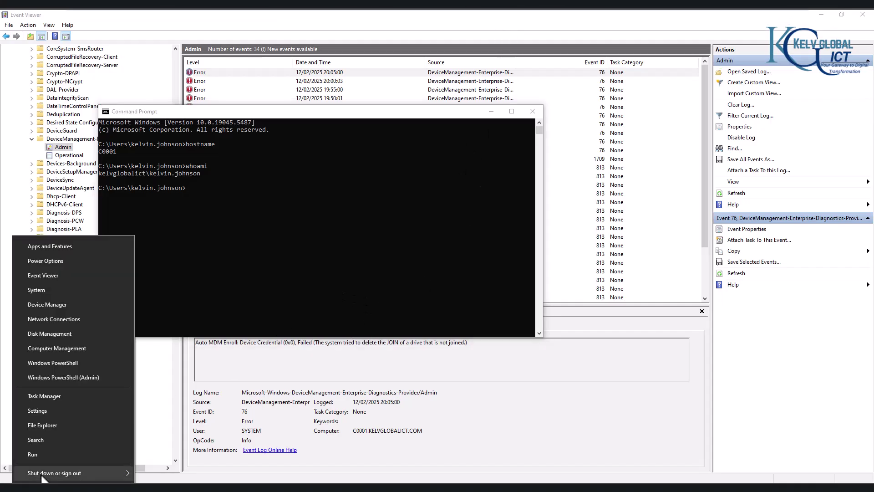
{"action": "mouse_move", "coordinate": [114, 472]}
{"action": "left_click", "coordinate": [164, 426]}
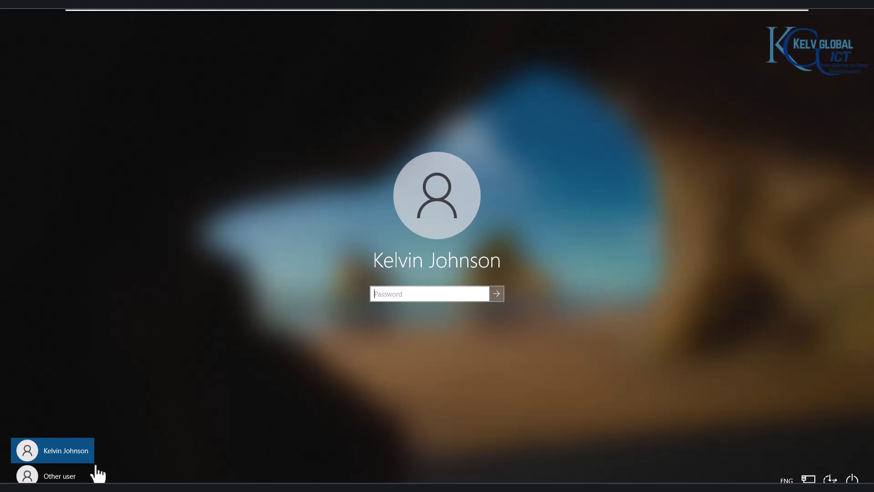
- Sign in to C0001 as Other user, entering another domain user's name and password
{"action": "left_click", "coordinate": [61, 475]}
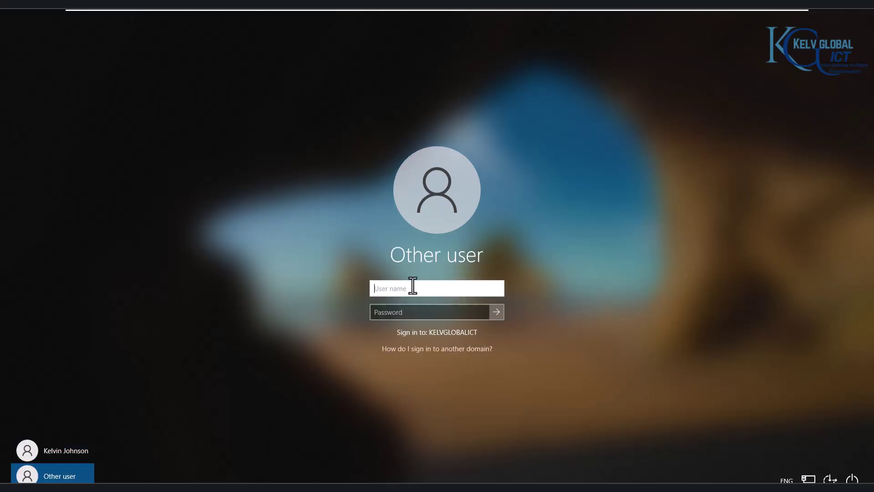
{"action": "key", "text": "Tab"}
{"action": "type", "text": "P"}
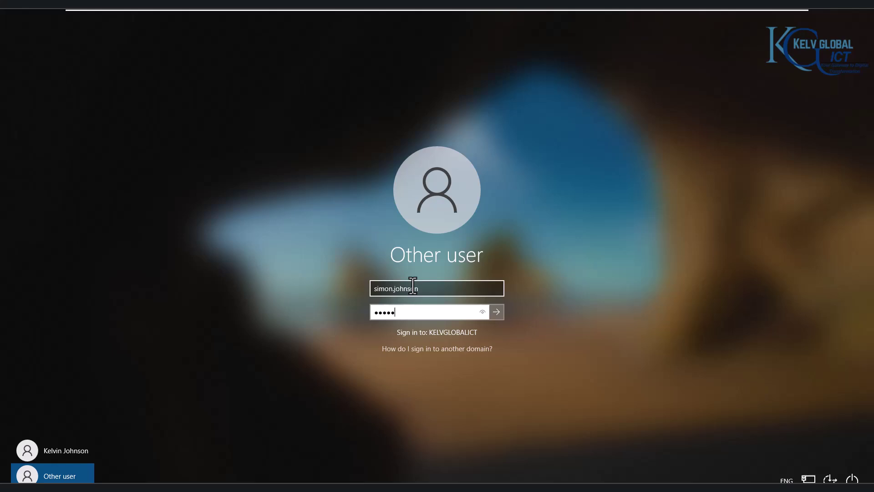
{"action": "key", "text": "Return"}
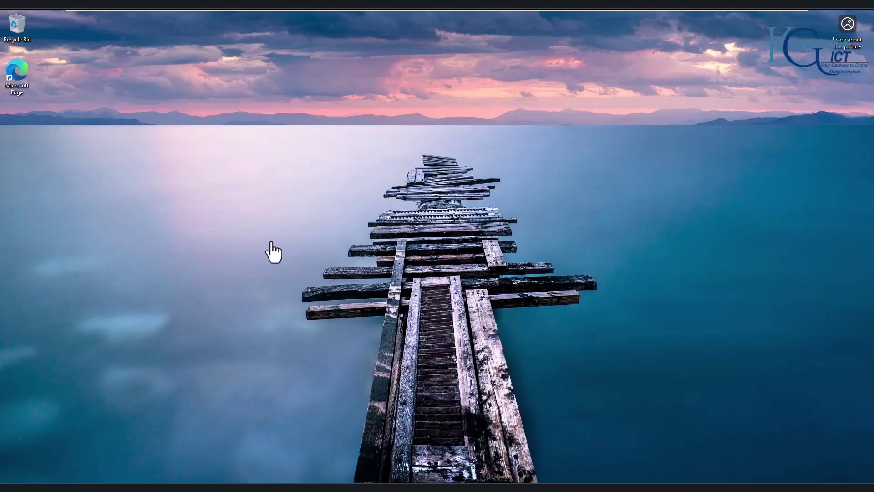
- Restore Event Viewer and enlarge the event list pane to show more rows
{"action": "mouse_move", "coordinate": [279, 487]}
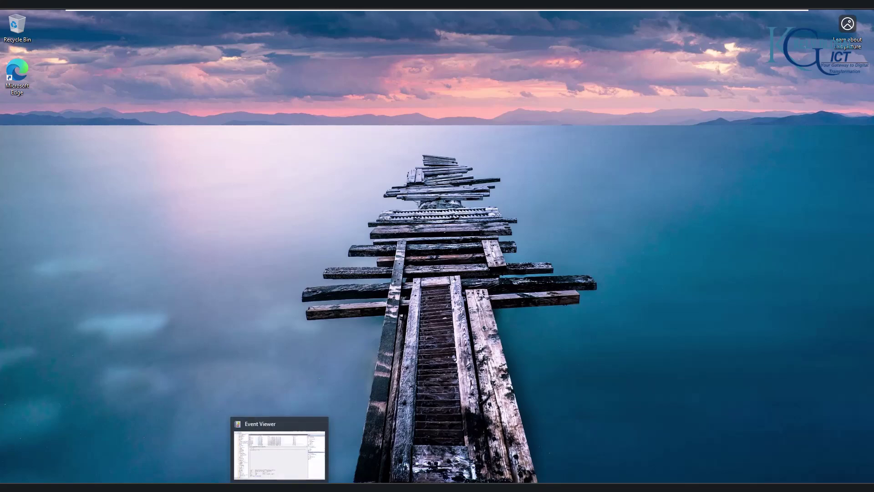
{"action": "left_click", "coordinate": [279, 451]}
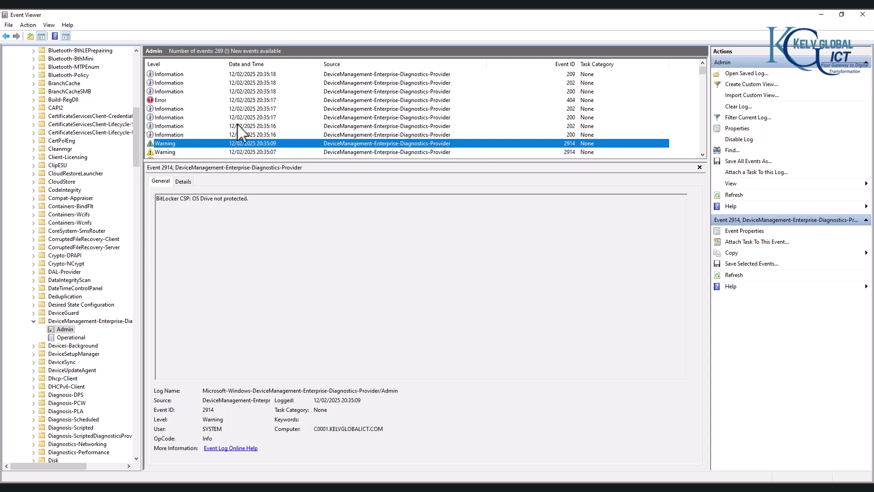
{"action": "left_click_drag", "start_coordinate": [251, 160], "coordinate": [249, 273]}
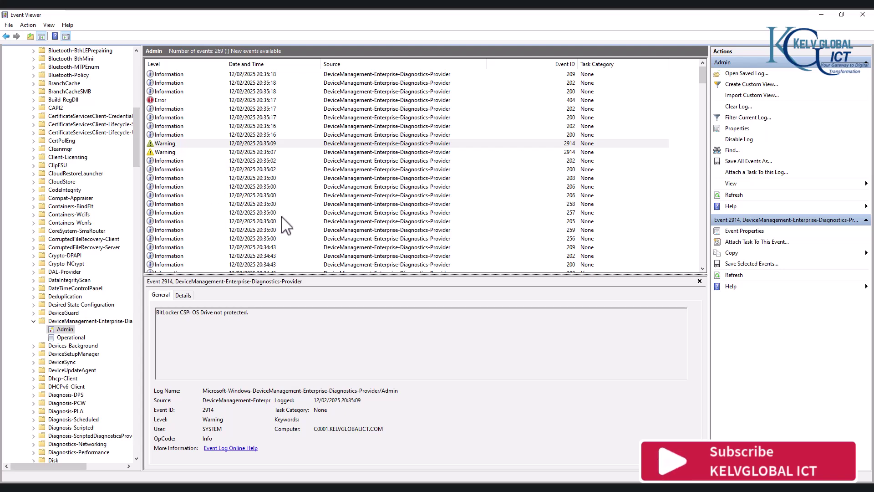
- Read the details of MDM events 258, Error 404, and the newest 209
{"action": "left_click", "coordinate": [359, 203]}
{"action": "scroll", "coordinate": [226, 195], "scroll_direction": "down", "scroll_amount": 14}
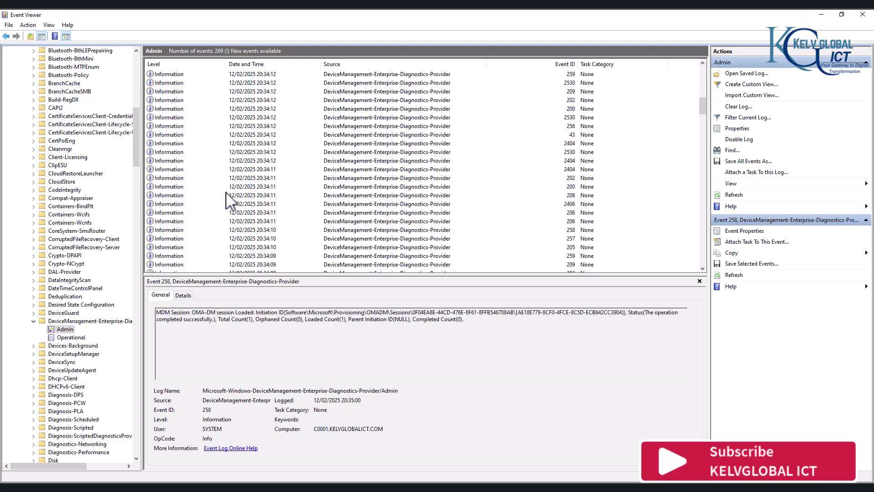
{"action": "scroll", "coordinate": [227, 195], "scroll_direction": "down", "scroll_amount": 5}
{"action": "left_click", "coordinate": [172, 162]}
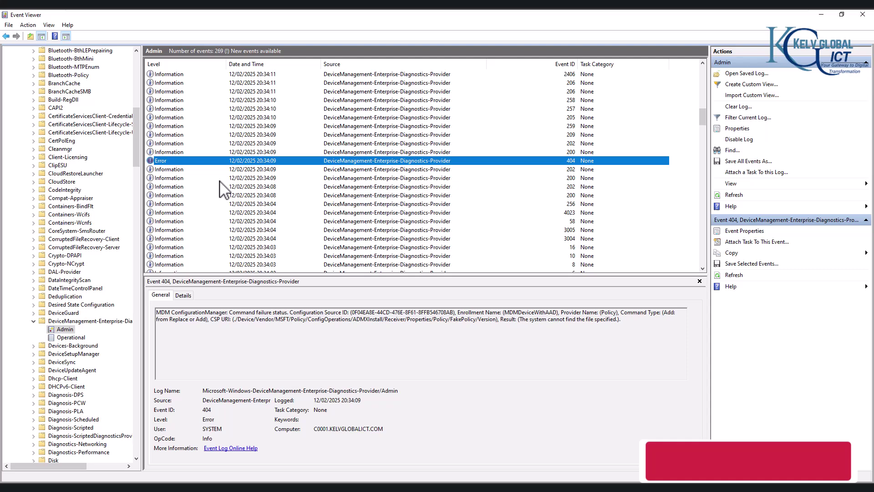
{"action": "left_click", "coordinate": [625, 320]}
{"action": "scroll", "coordinate": [195, 146], "scroll_direction": "up", "scroll_amount": 10}
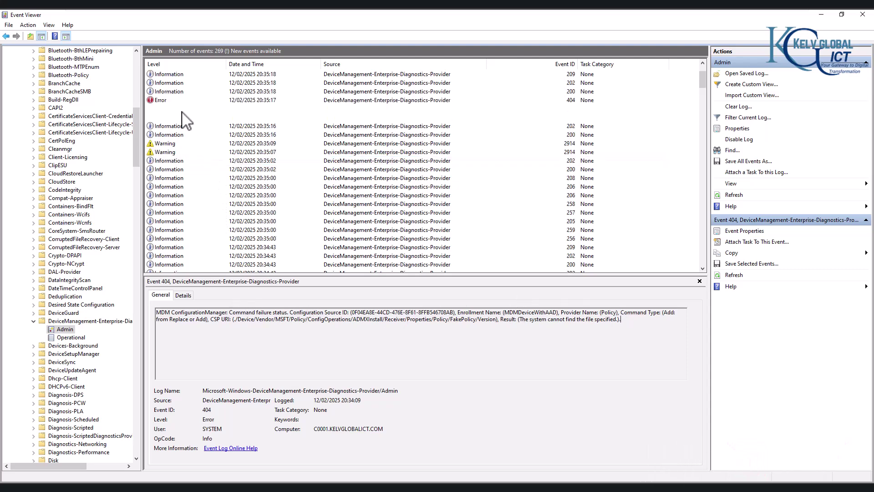
{"action": "left_click", "coordinate": [177, 75]}
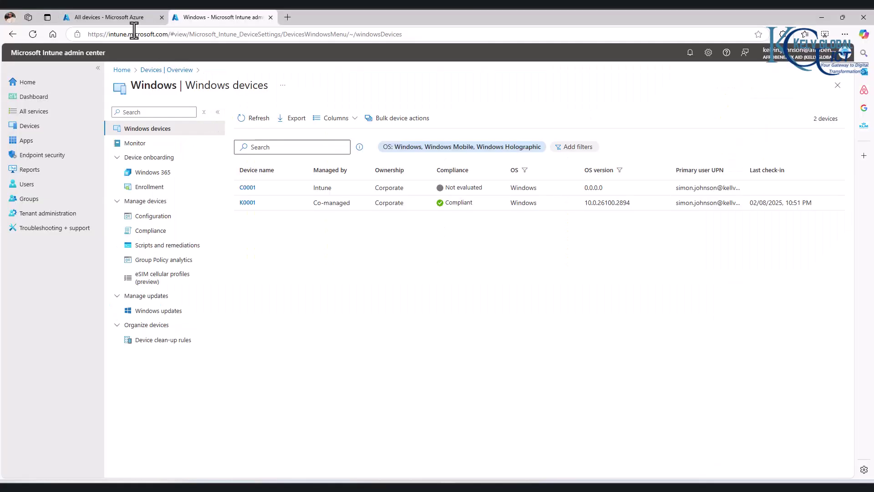
{"action": "left_click", "coordinate": [128, 18]}
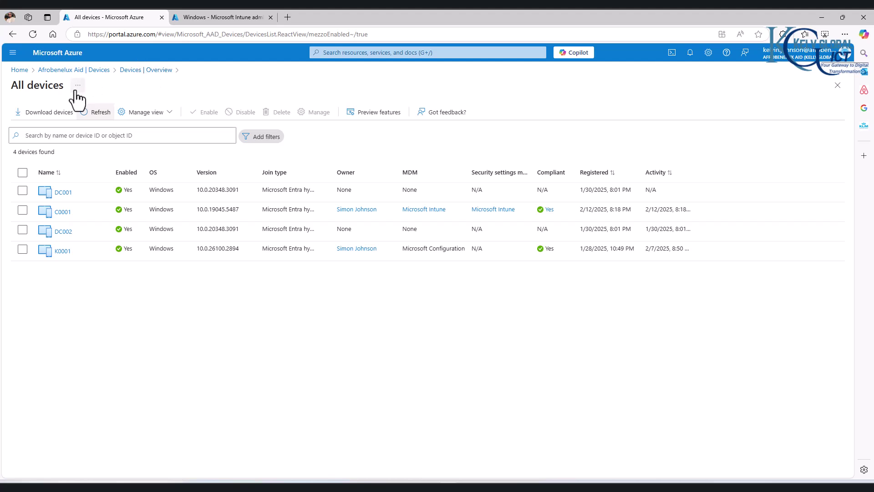
{"action": "left_click", "coordinate": [100, 113]}
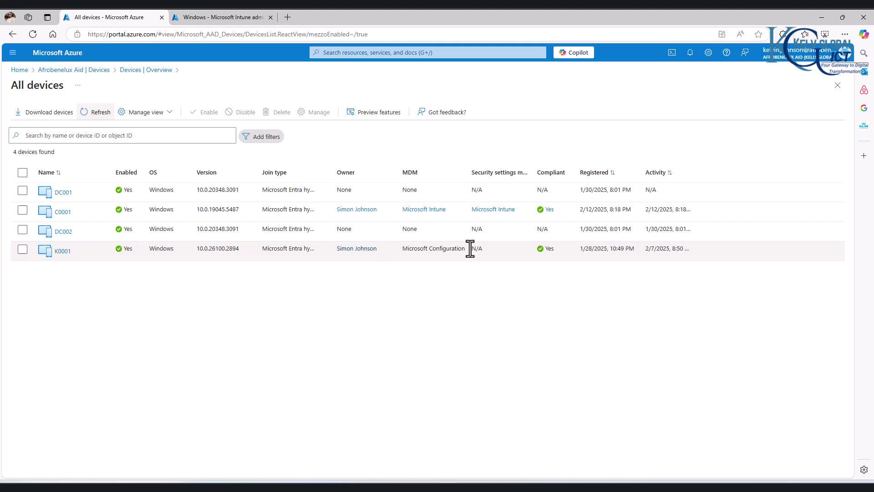
{"action": "left_click", "coordinate": [209, 18]}
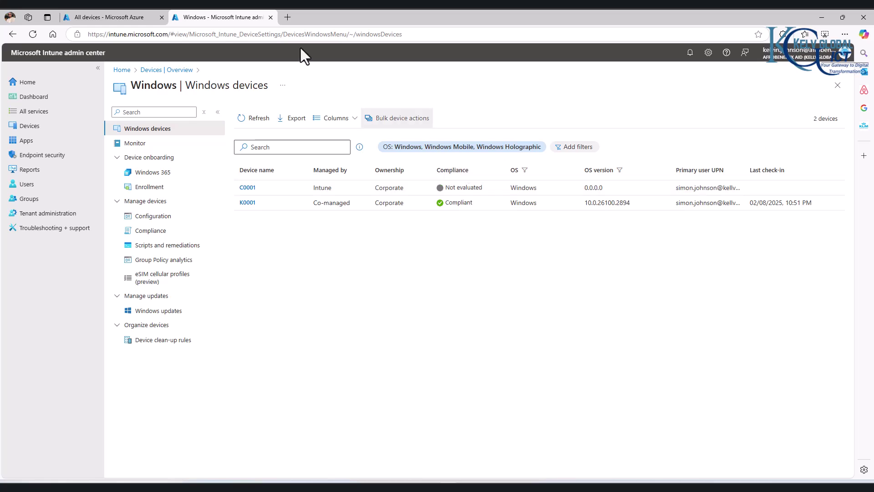
- Search the portal for 'dns' and open DNS zones, then open Custom domain names
{"action": "left_click", "coordinate": [139, 18]}
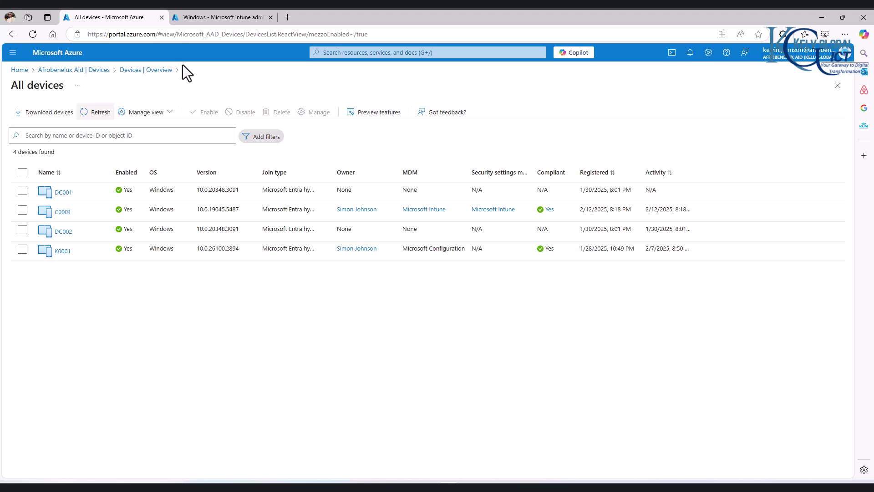
{"action": "left_click", "coordinate": [368, 52]}
{"action": "type", "text": "dn"}
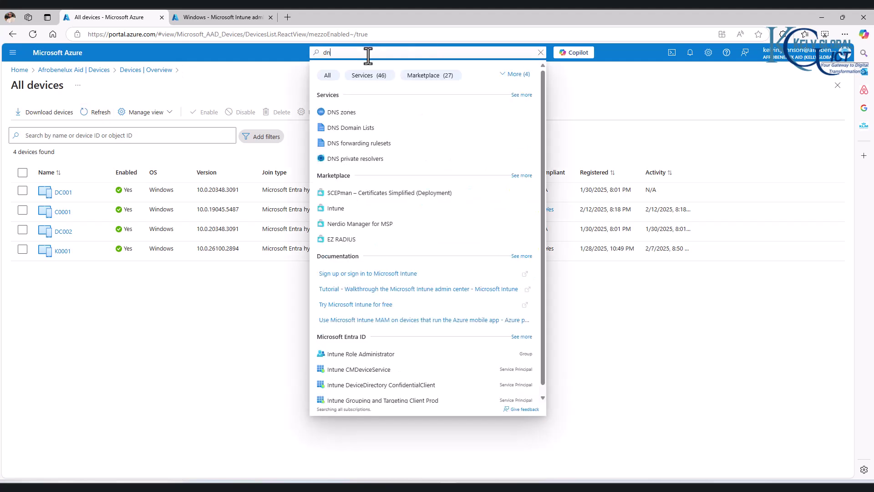
{"action": "type", "text": "s"}
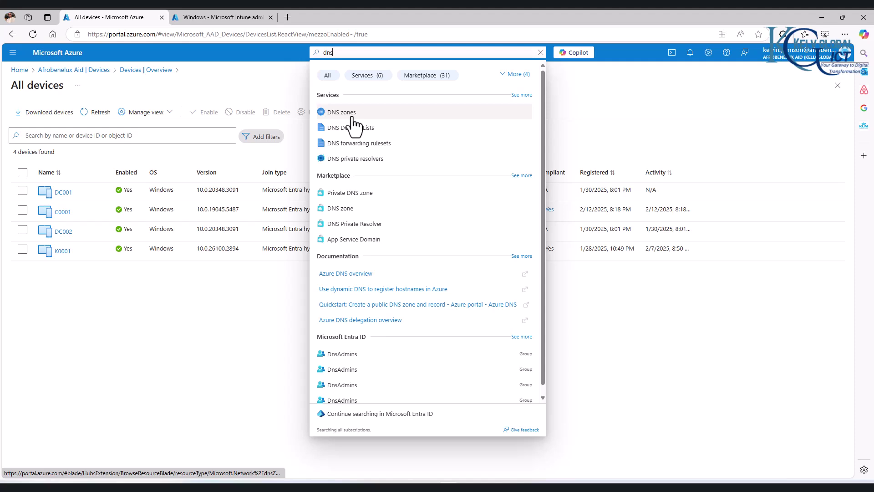
{"action": "left_click", "coordinate": [351, 114]}
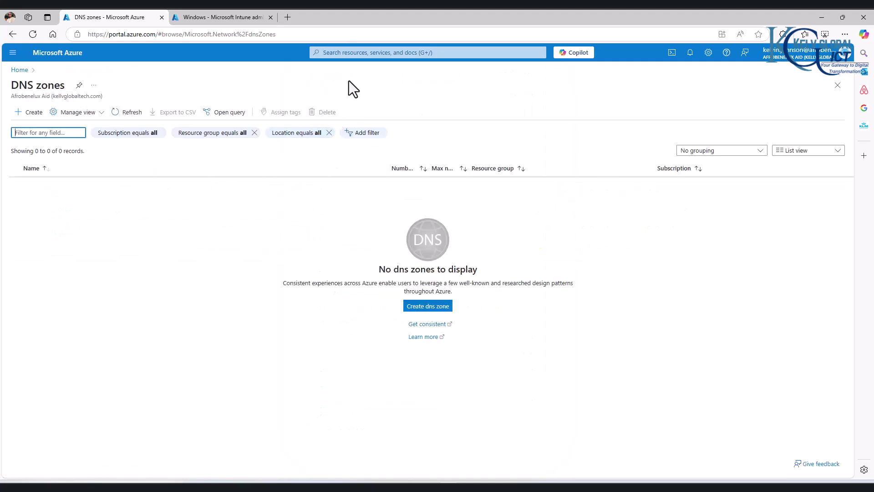
{"action": "left_click", "coordinate": [376, 53]}
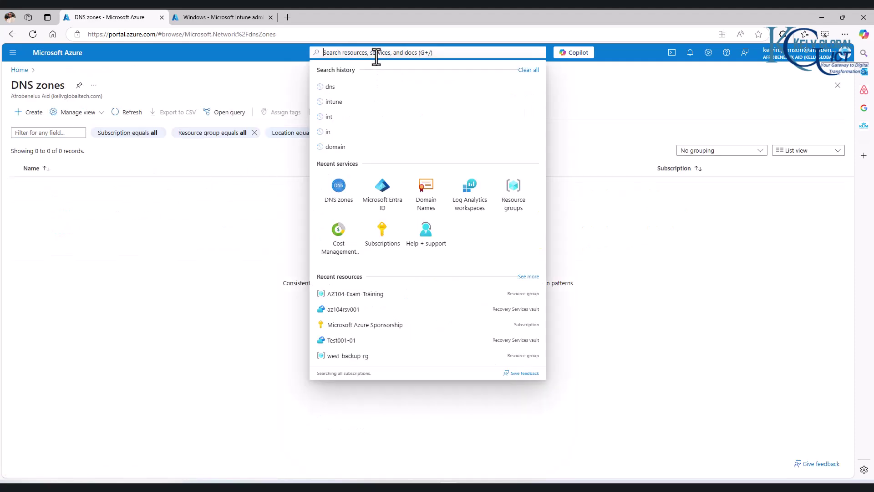
{"action": "left_click", "coordinate": [426, 189]}
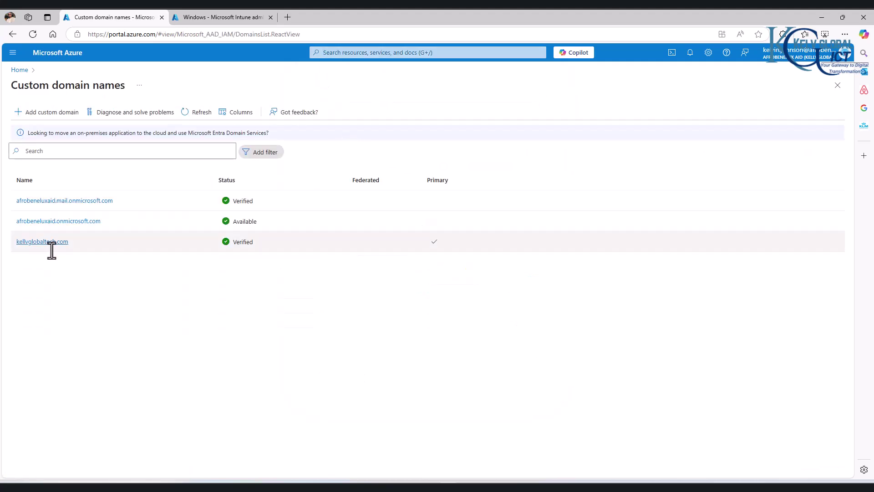